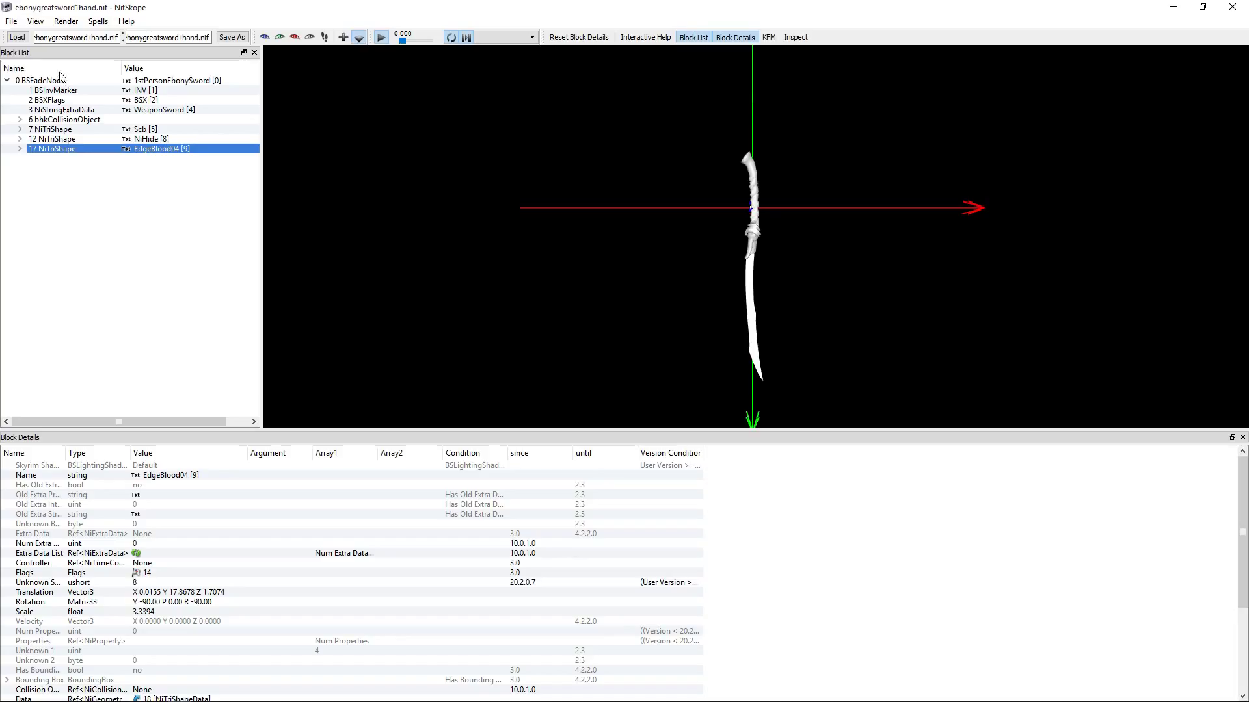
Refresh the BSFadeNode tree and select block 3 NiStringExtraData to show its Prn/WeaponSword fields.
left_click(46, 81)
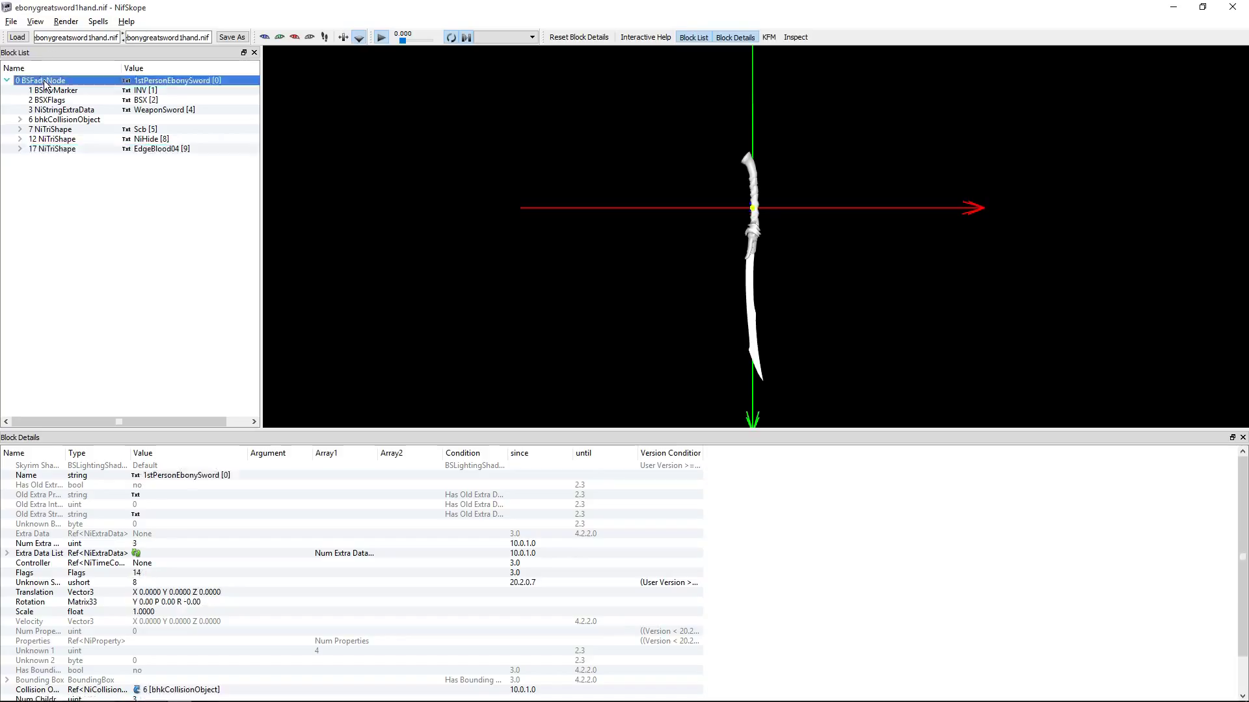
left_click(7, 81)
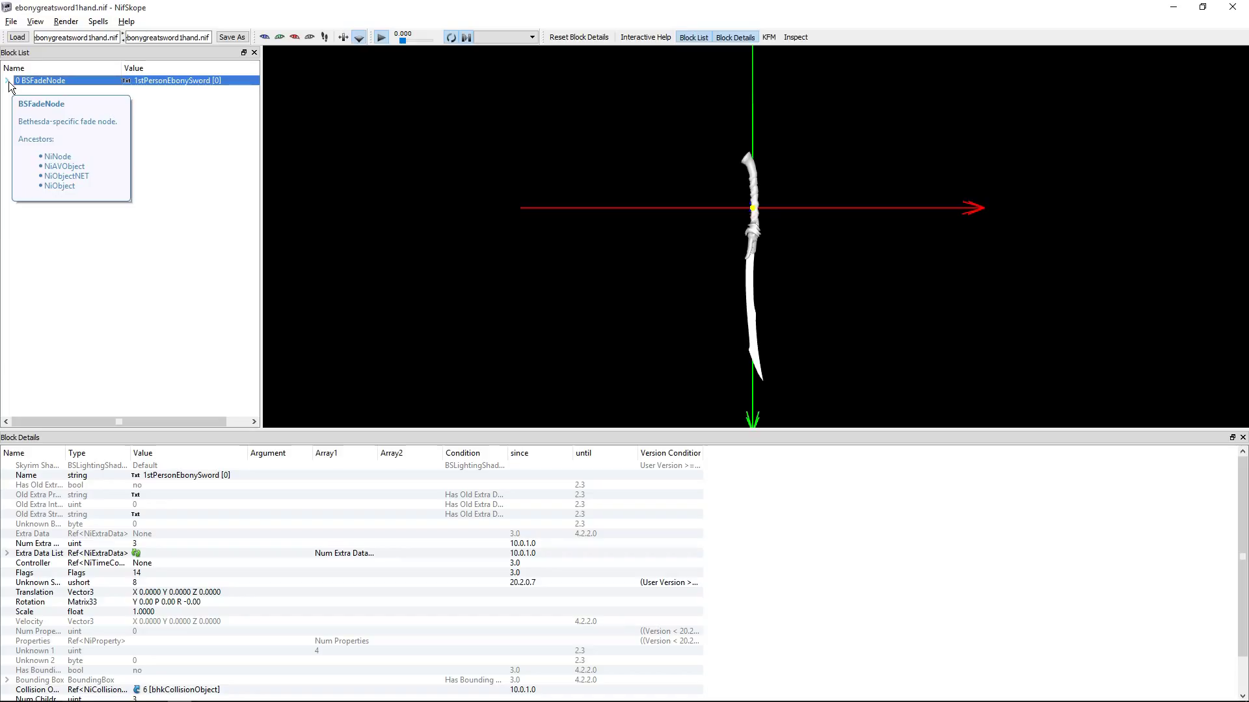
left_click(8, 81)
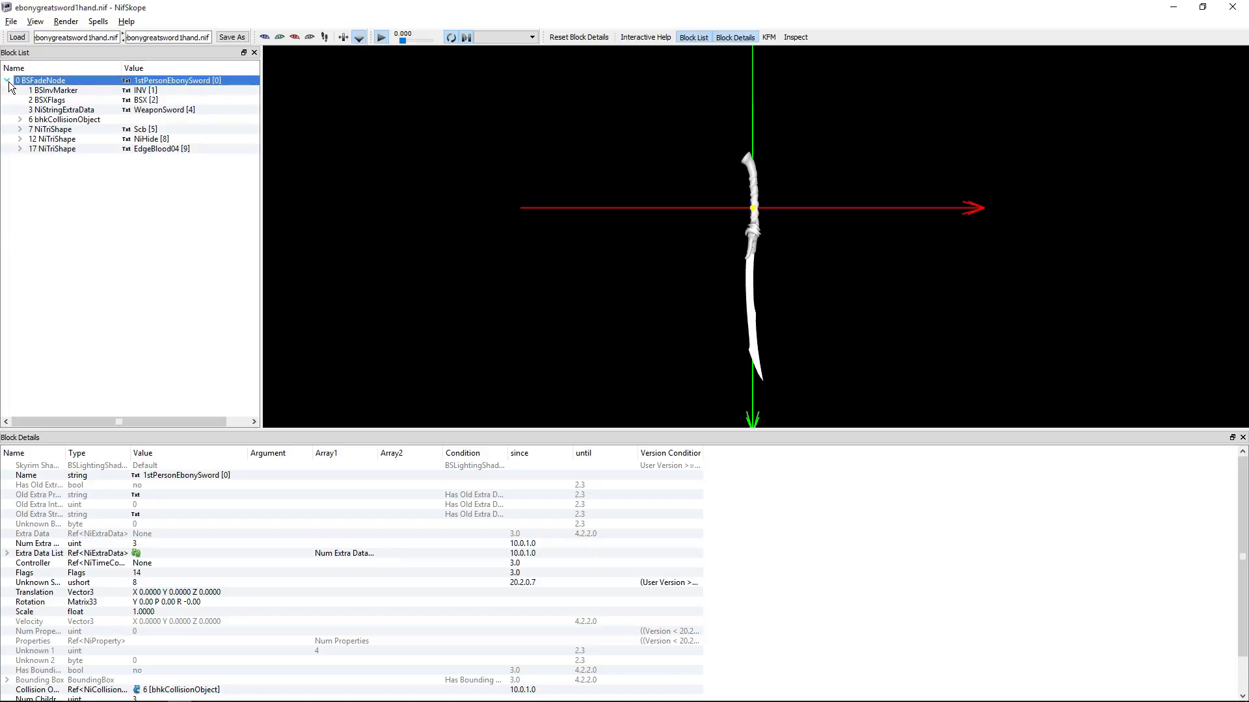
left_click(58, 111)
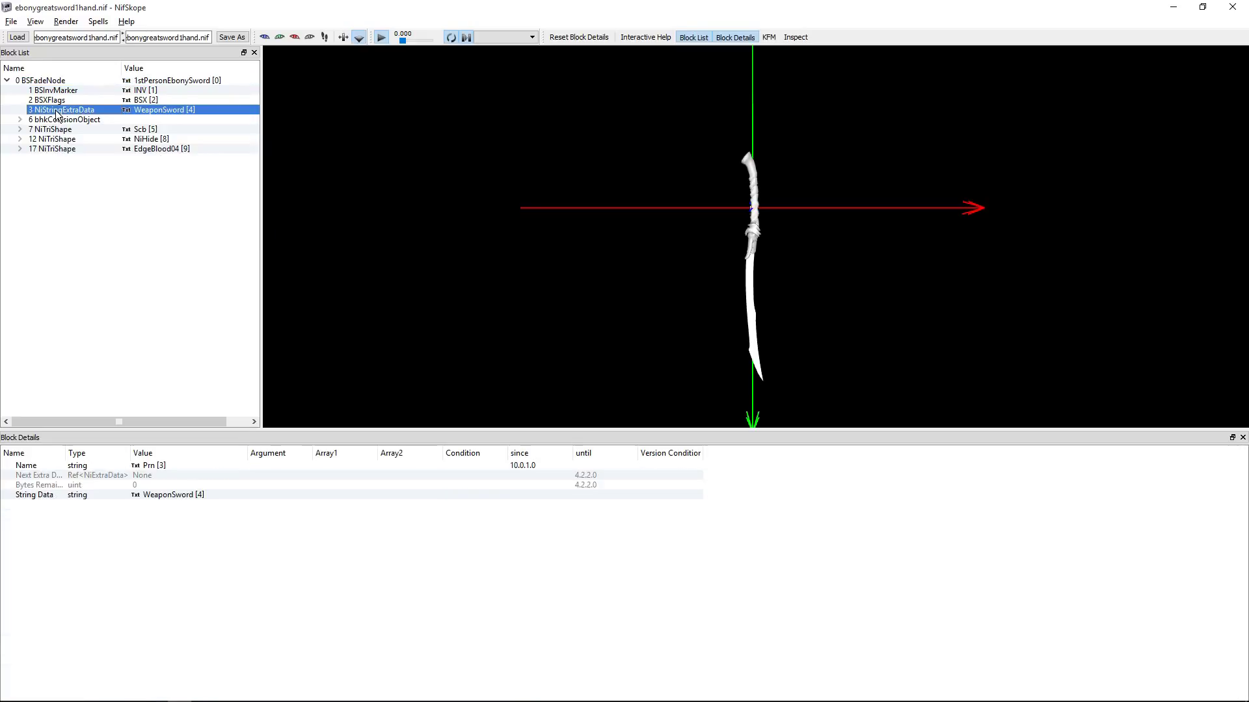
Edit the String Data string index, appending 'Left' so it reads WeaponSwordLeft.
right_click(65, 496)
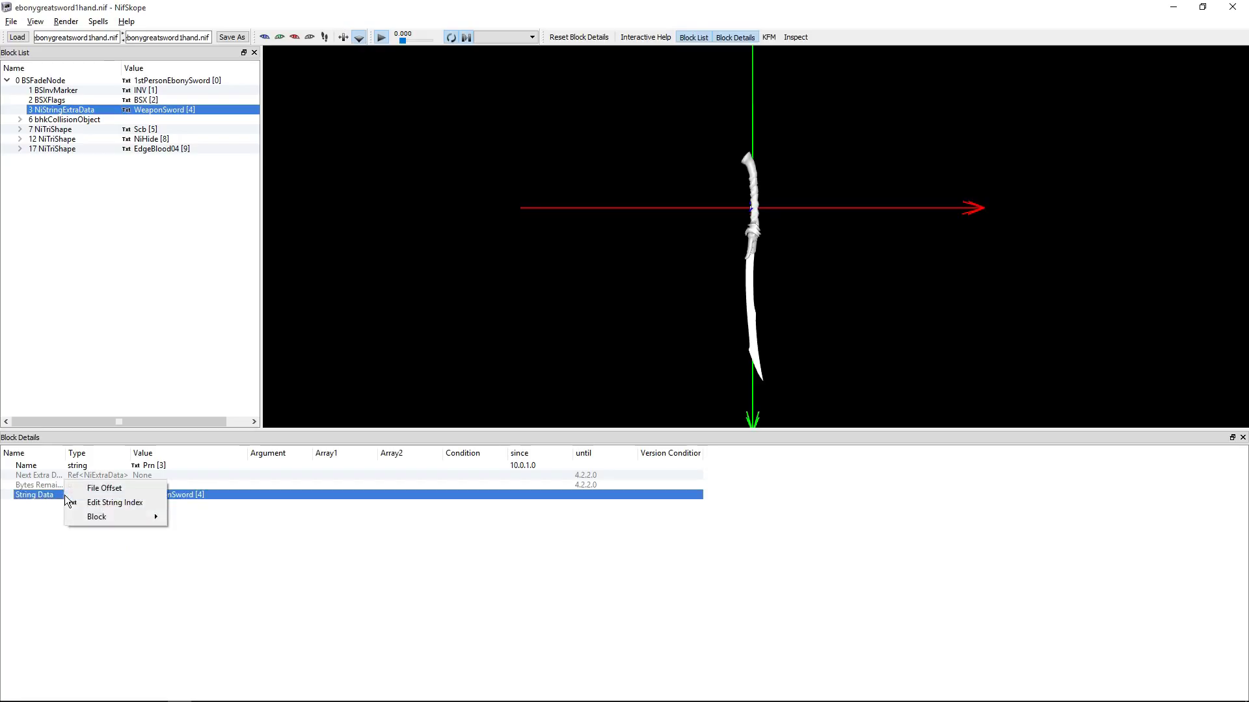
left_click(107, 510)
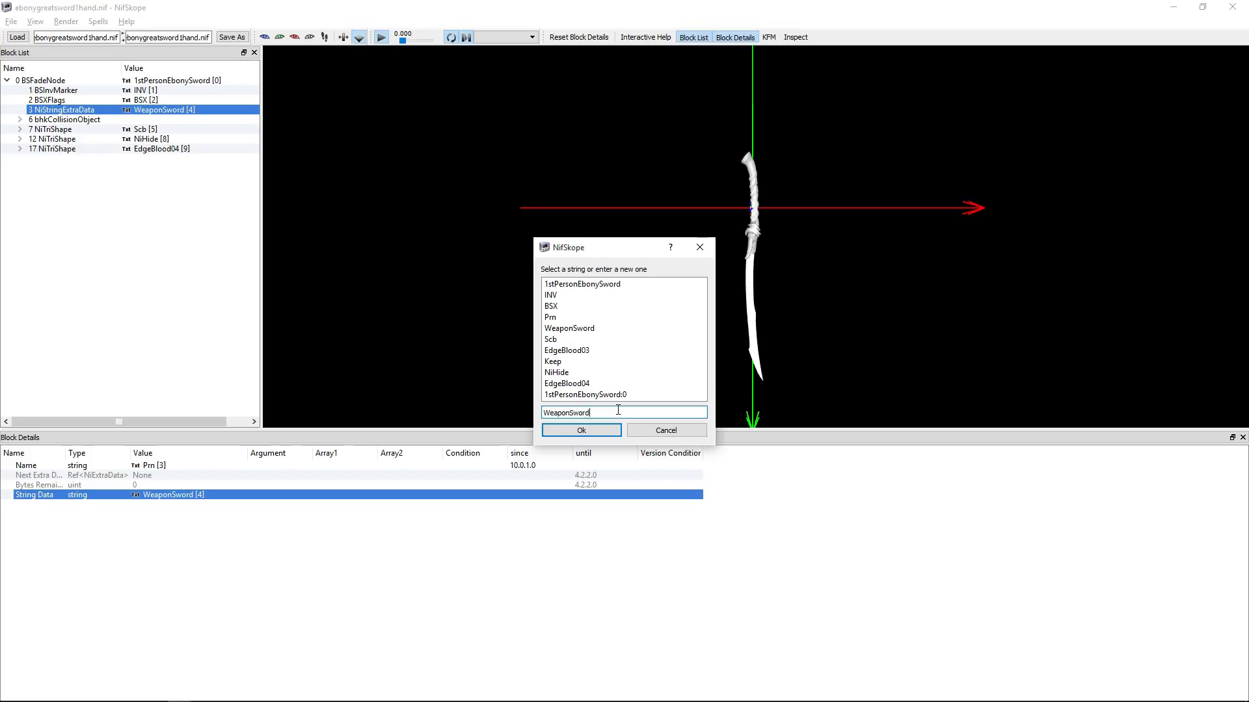
type("Left")
key("Return")
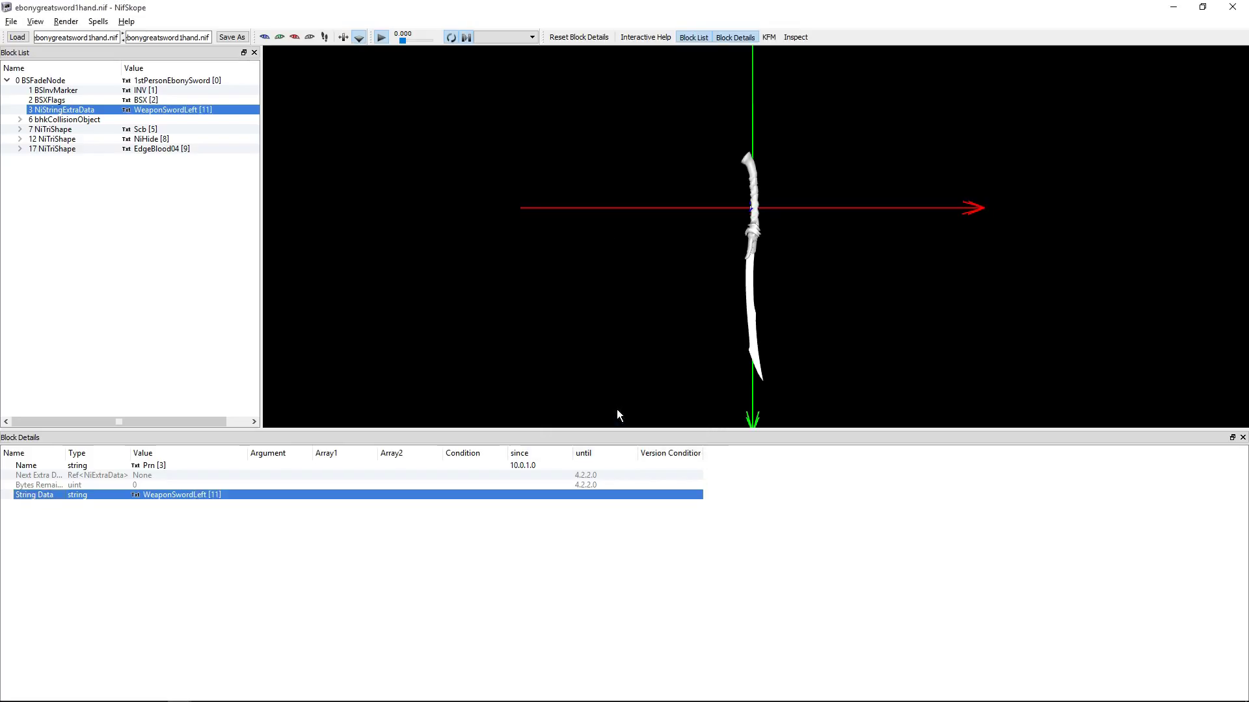
In EdgeBlood04's Transform editor, start removing the minus from the -90 R rotation.
right_click(753, 186)
mouse_move(781, 191)
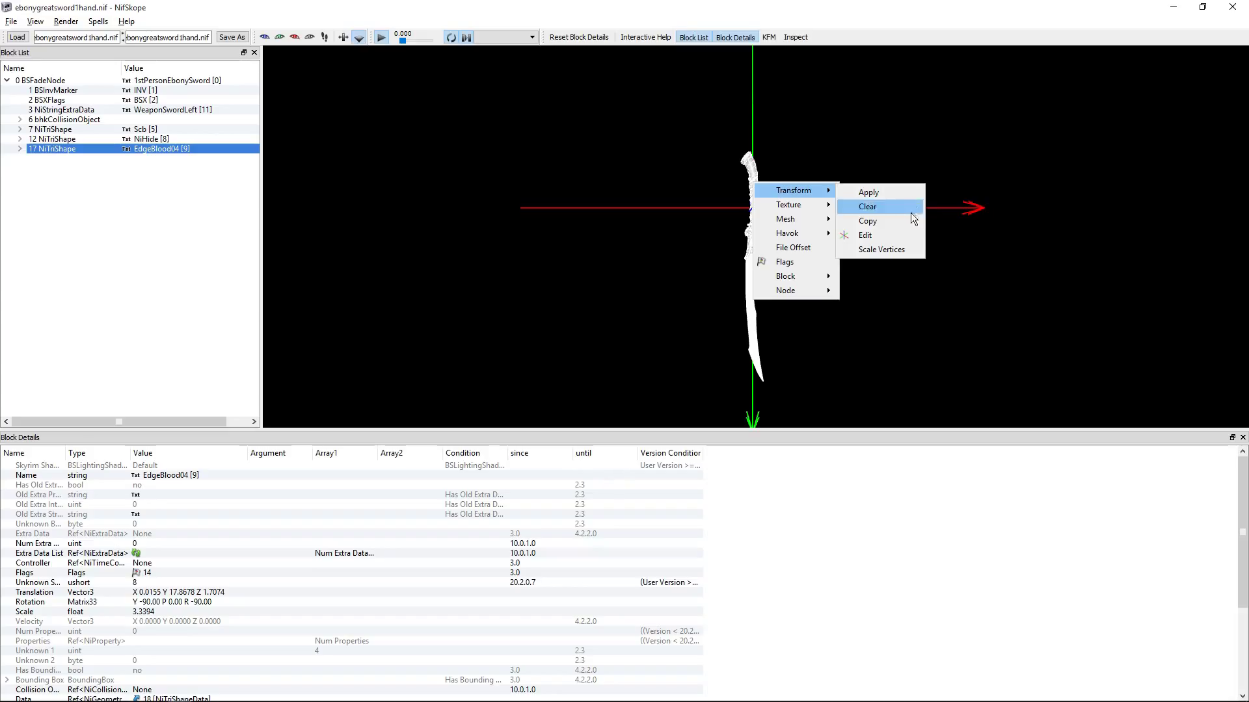
left_click(899, 233)
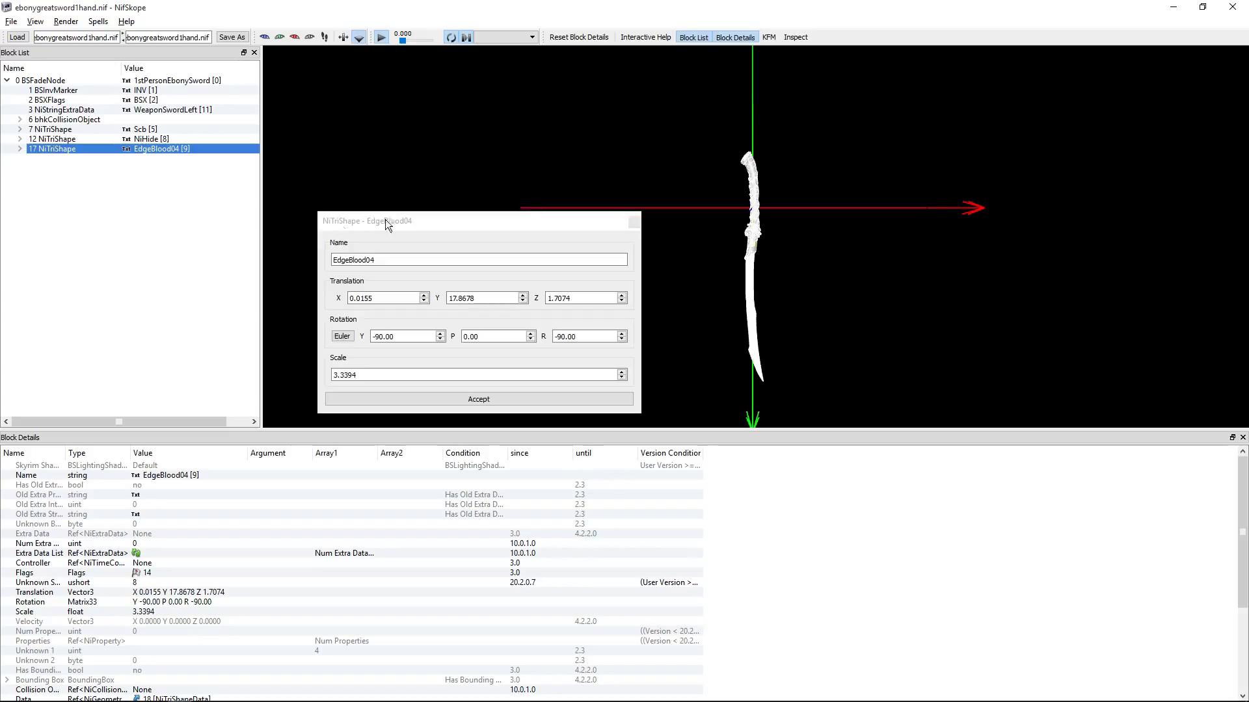
left_click(350, 298)
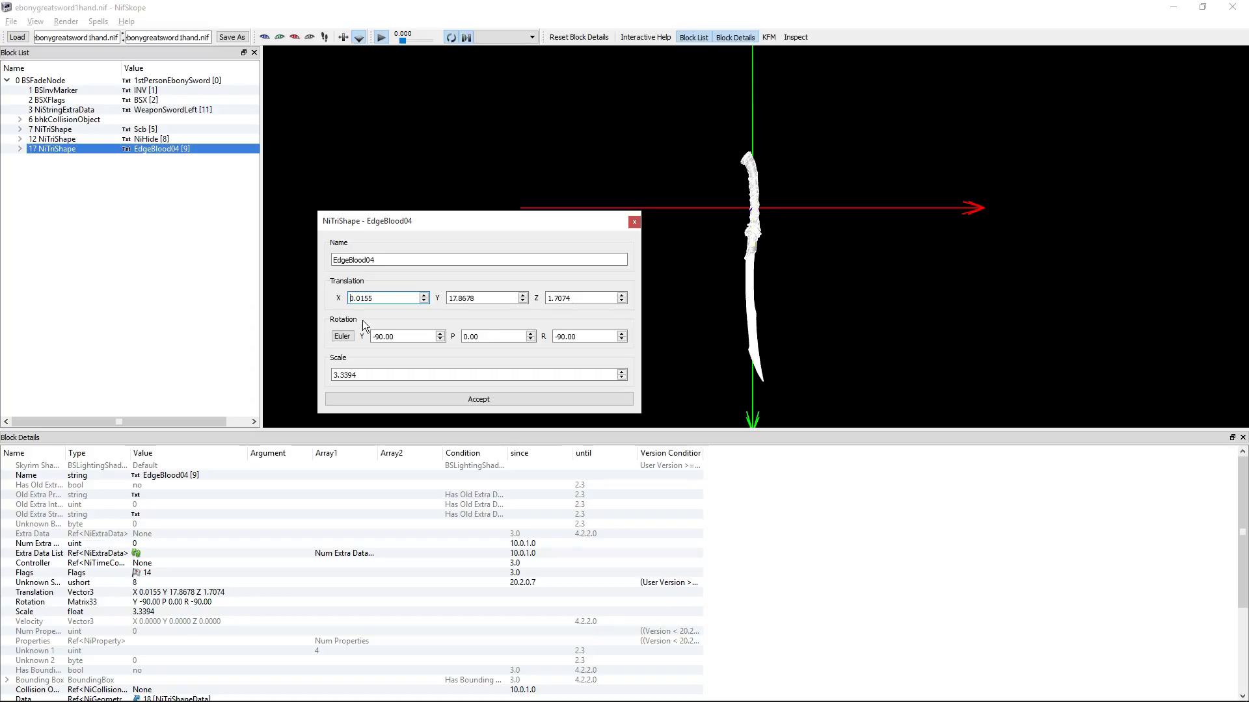
left_click(560, 336)
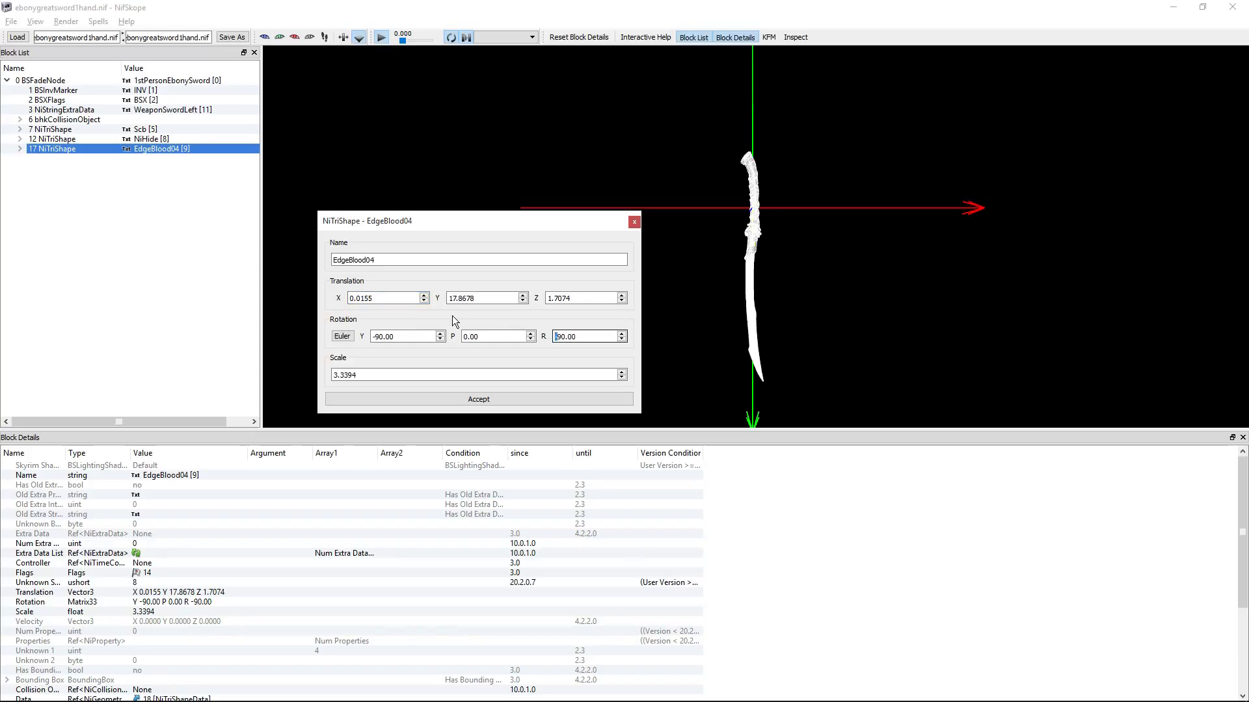
key("BackSpace")
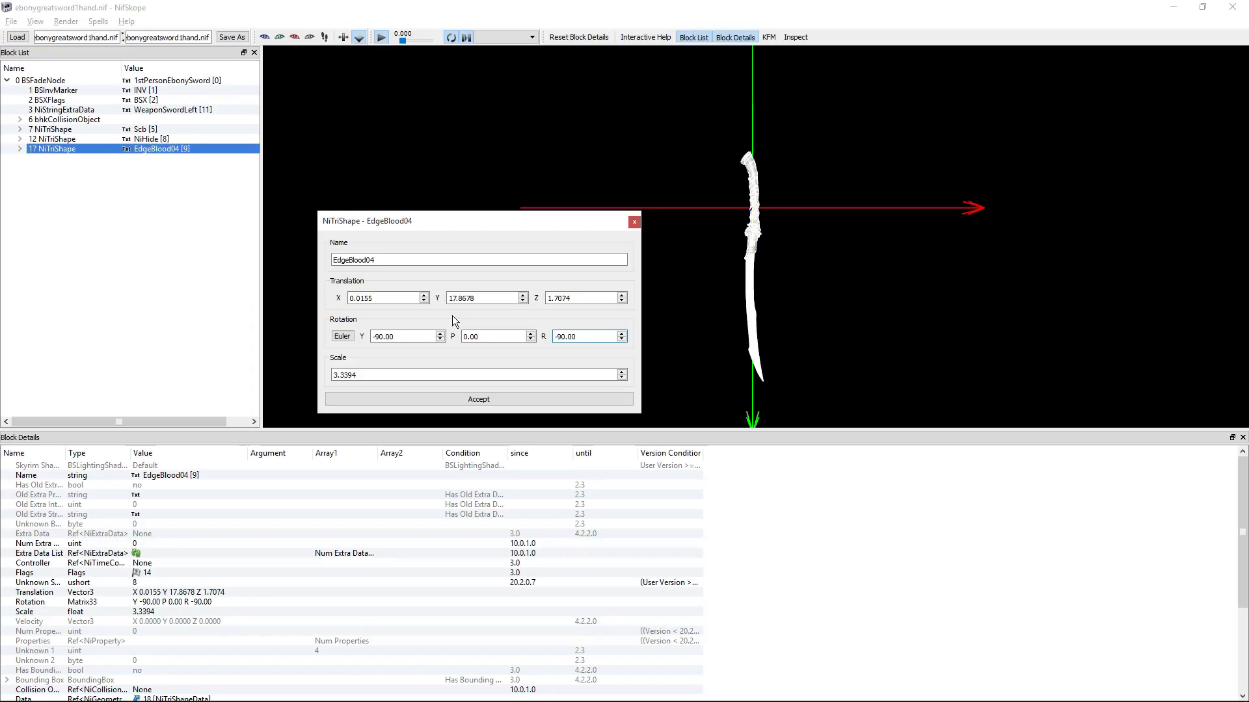
Commit roll 90, make EdgeBlood04's X and Z translations -0.0155 and -1.7074, and accept.
key("BackSpace")
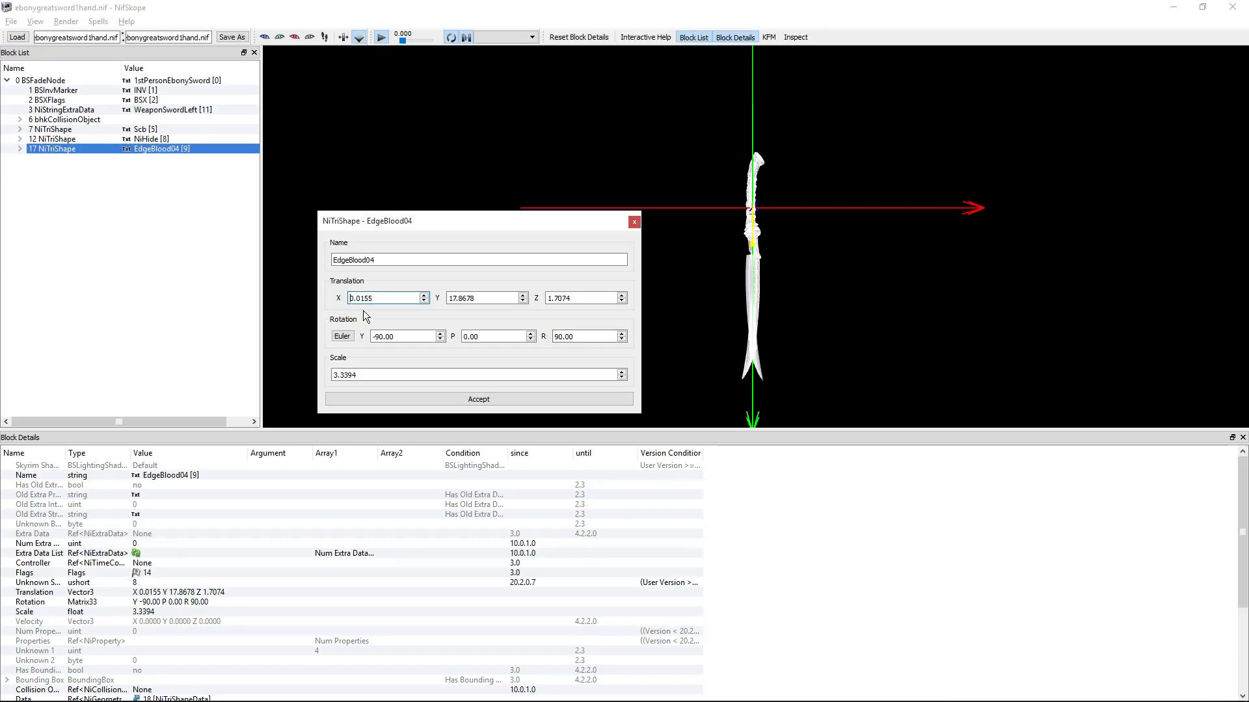
type("-")
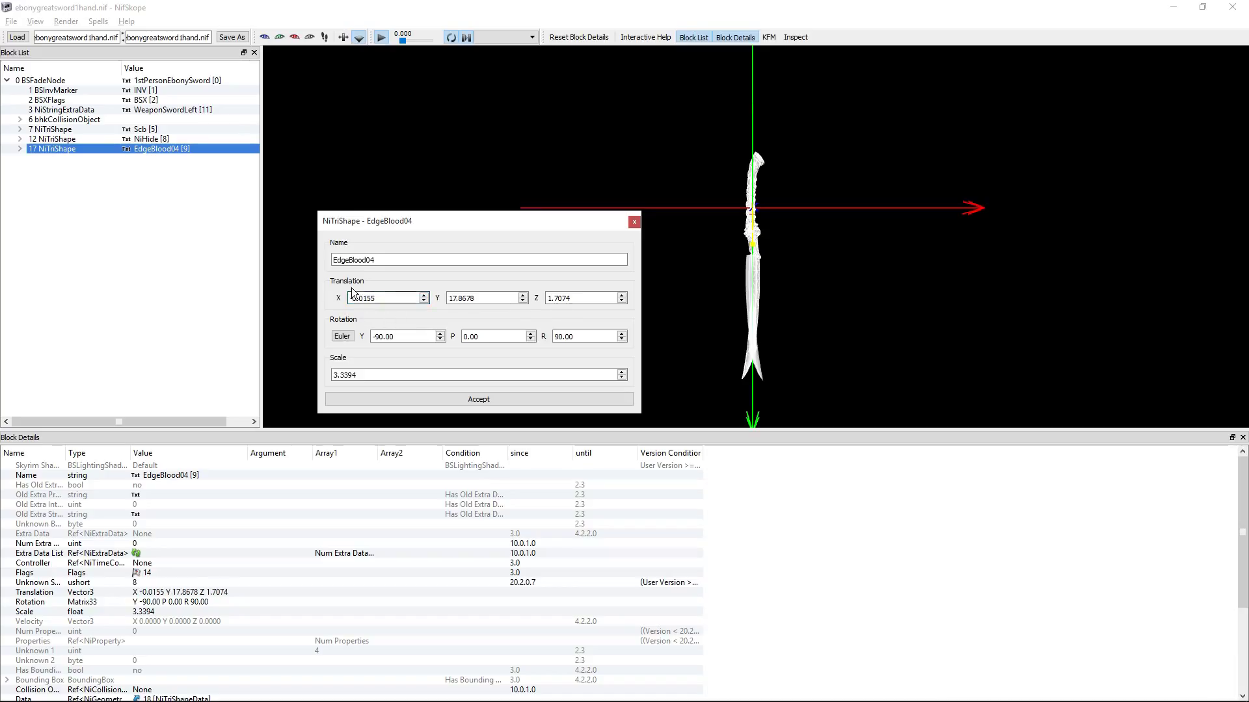
left_click(548, 303)
type("-")
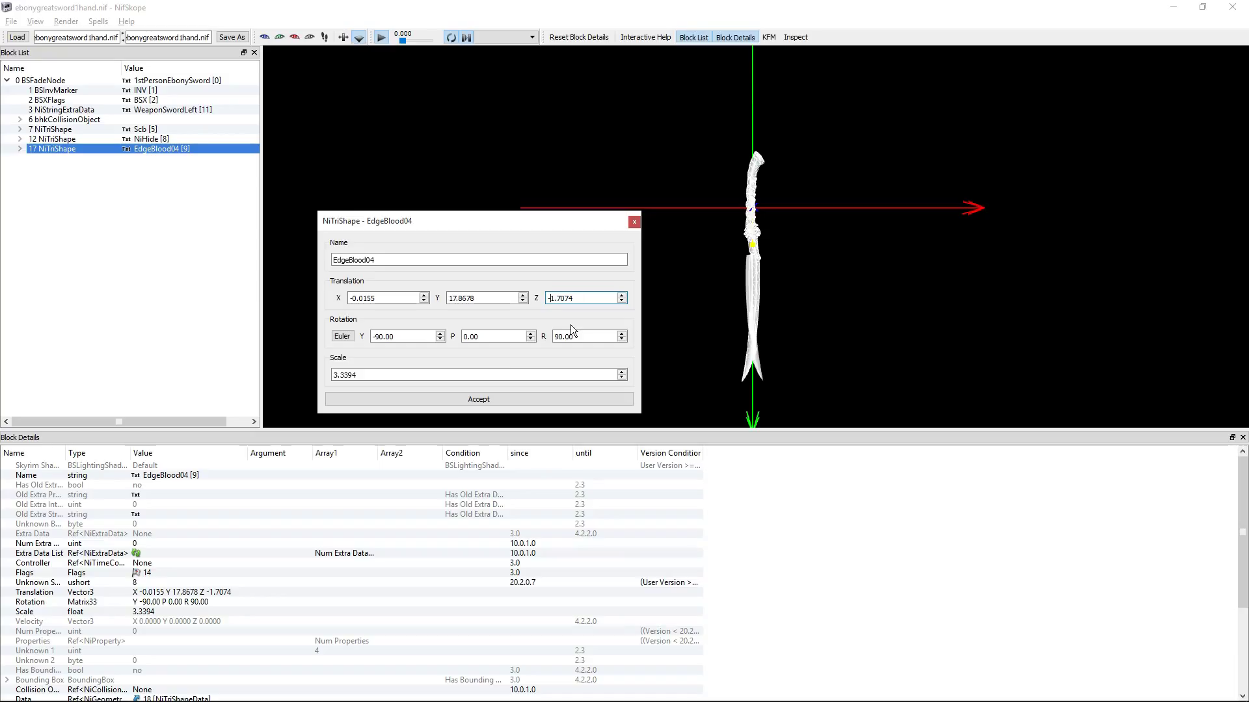
left_click(525, 398)
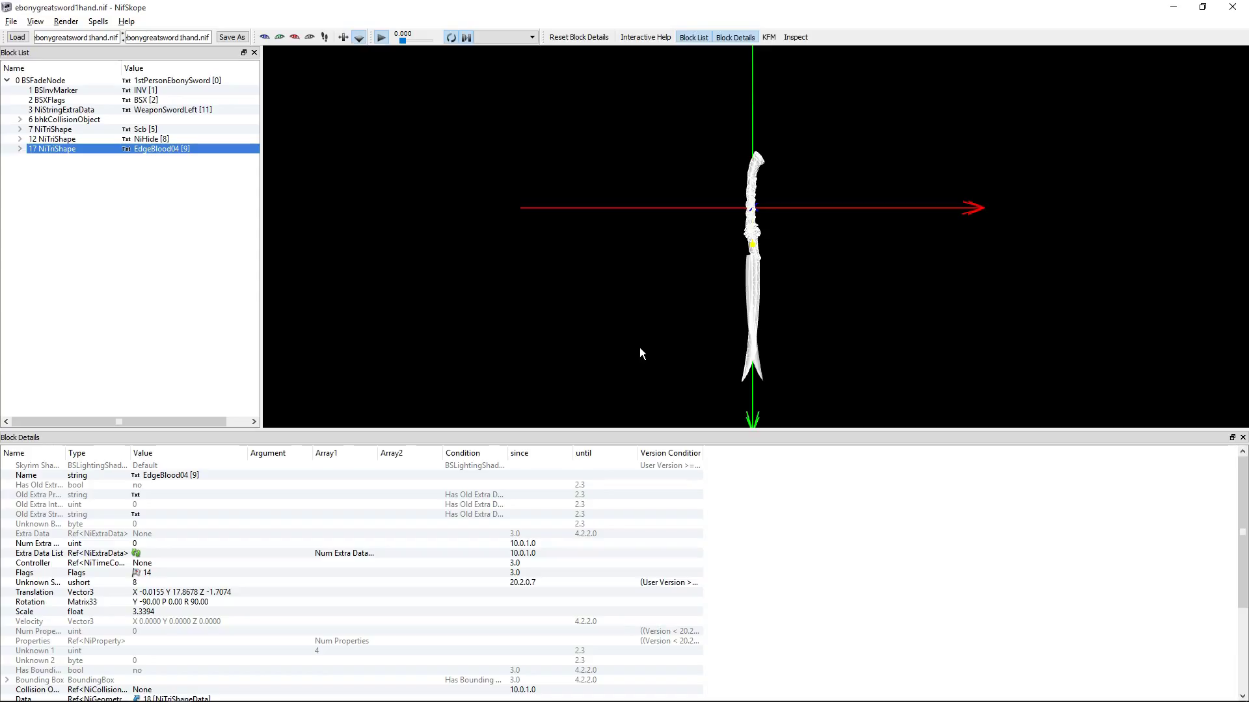
Edit NiHide's transform to roll 90, X -0.0155, Z -1.7074, and accept it.
right_click(748, 275)
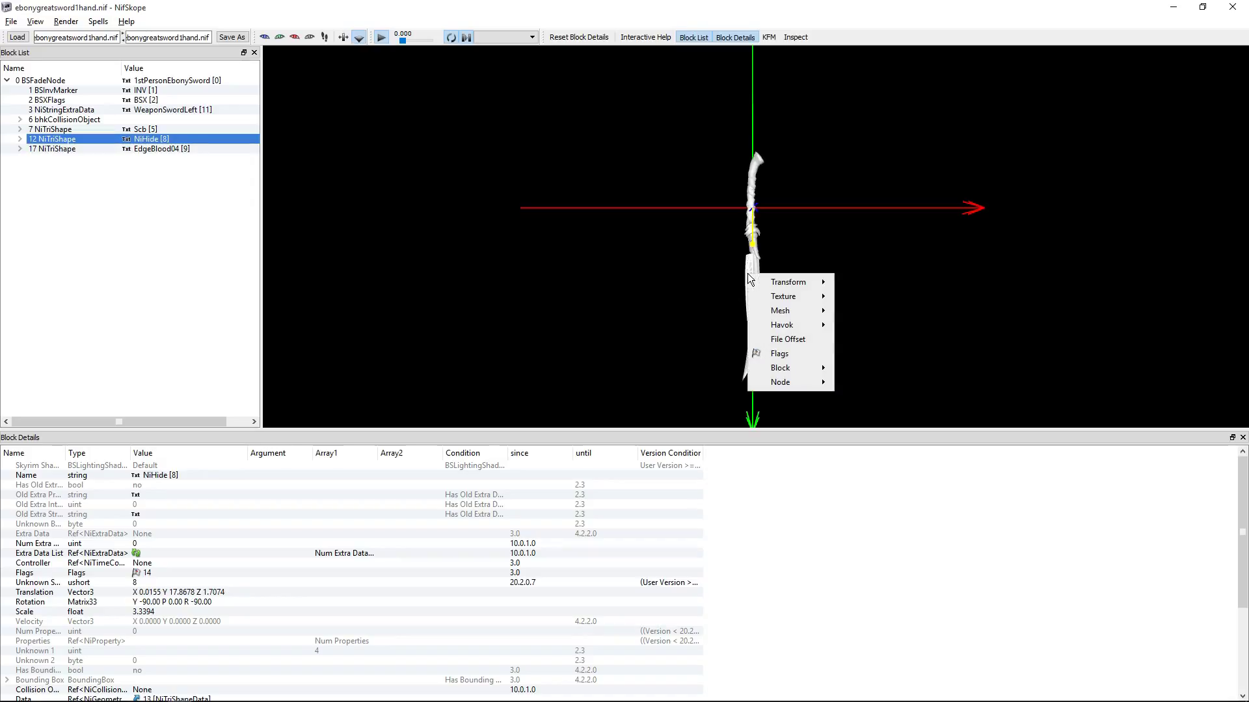
mouse_move(764, 279)
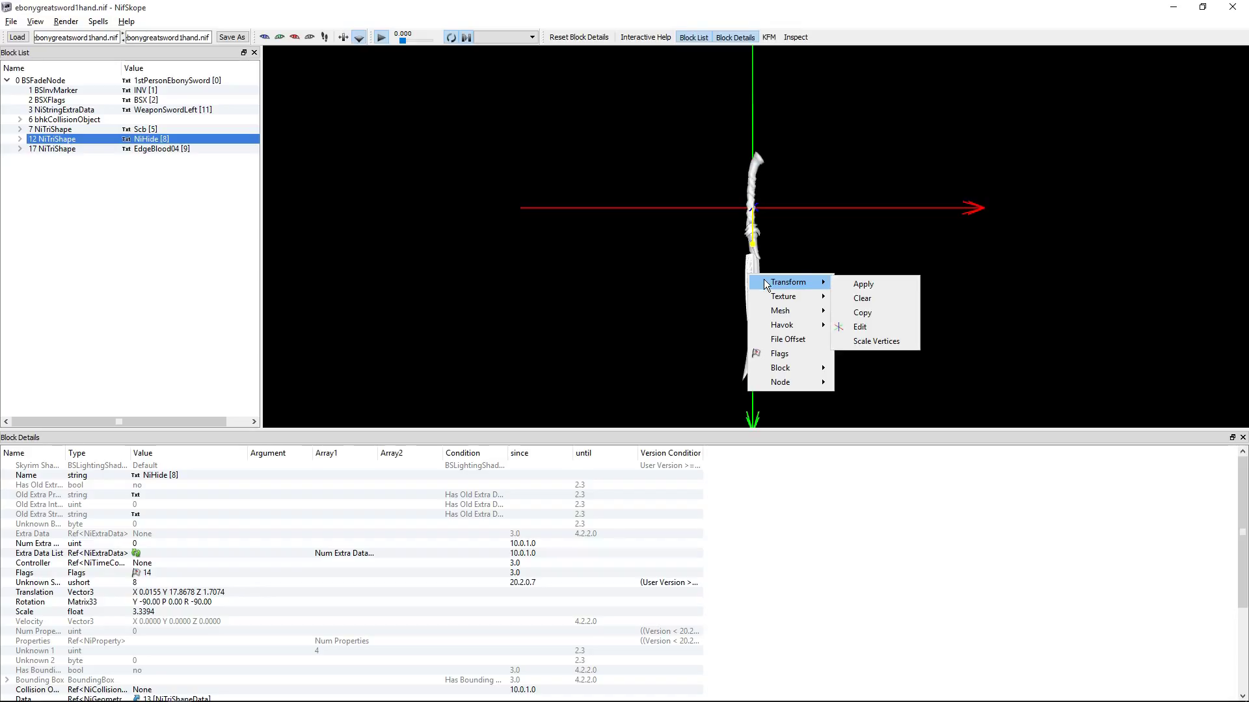
left_click(863, 327)
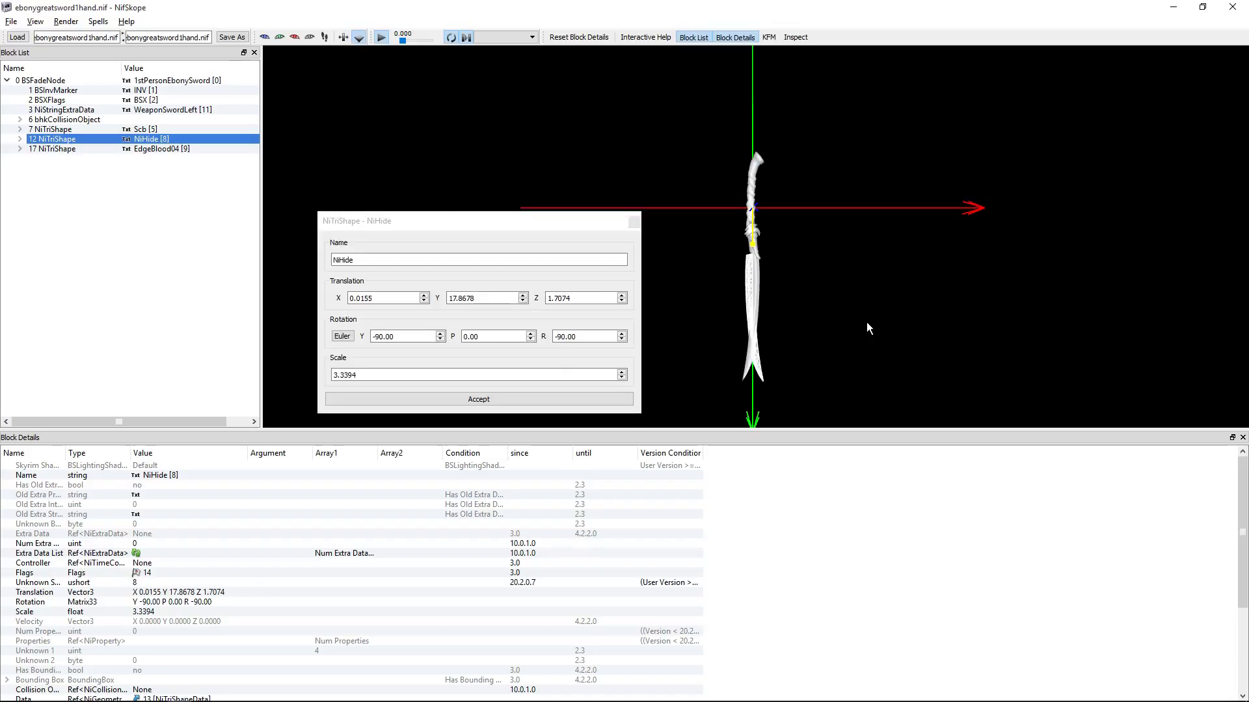
left_click(548, 333)
key("Delete")
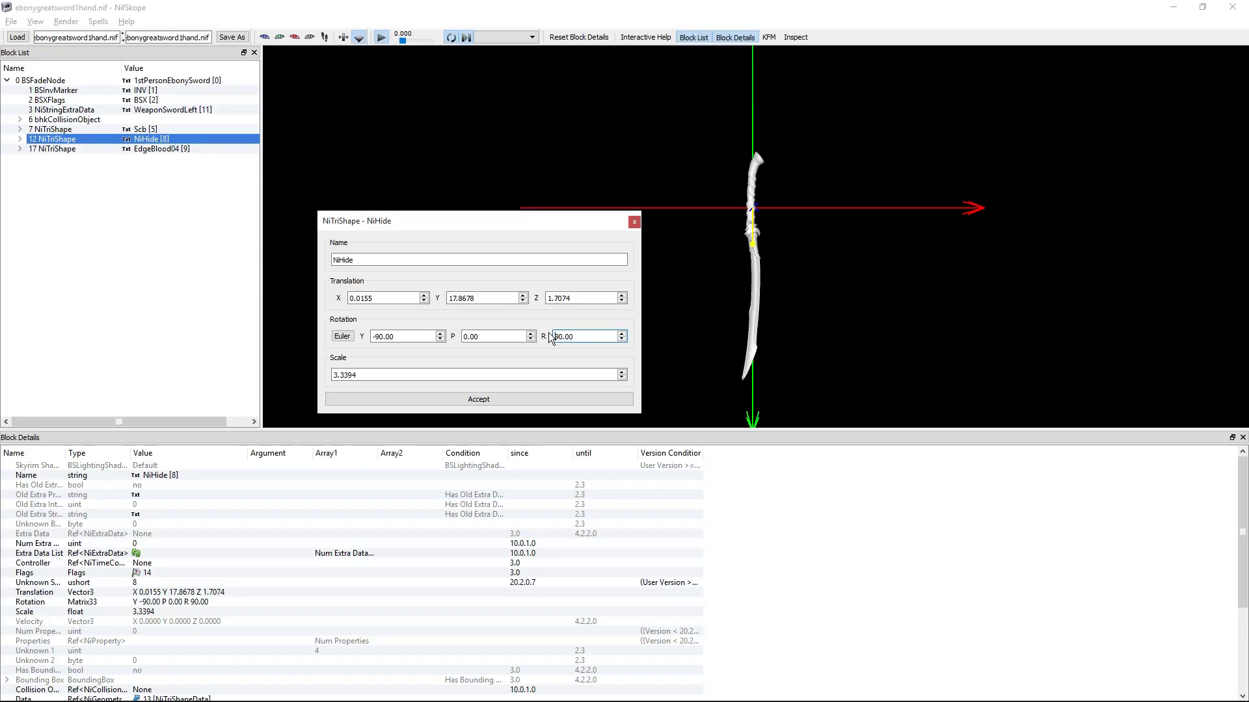
left_click(352, 298)
type("-")
left_click(548, 298)
type("-")
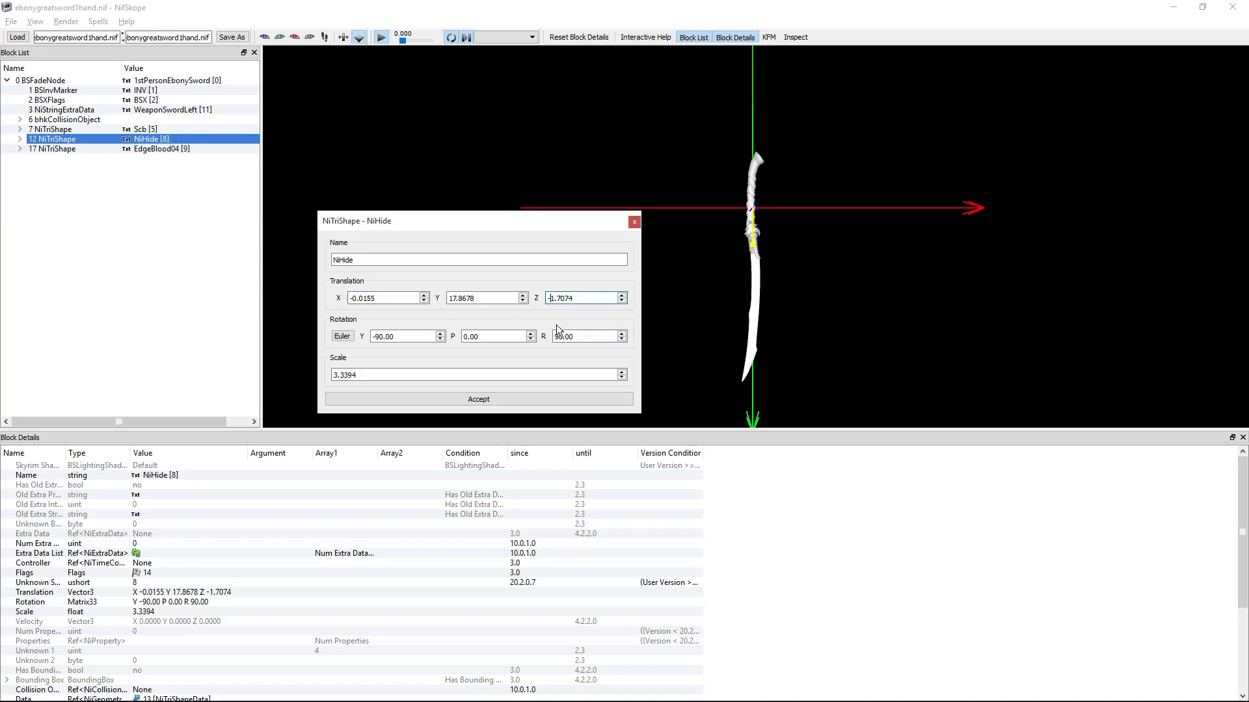
left_click(511, 400)
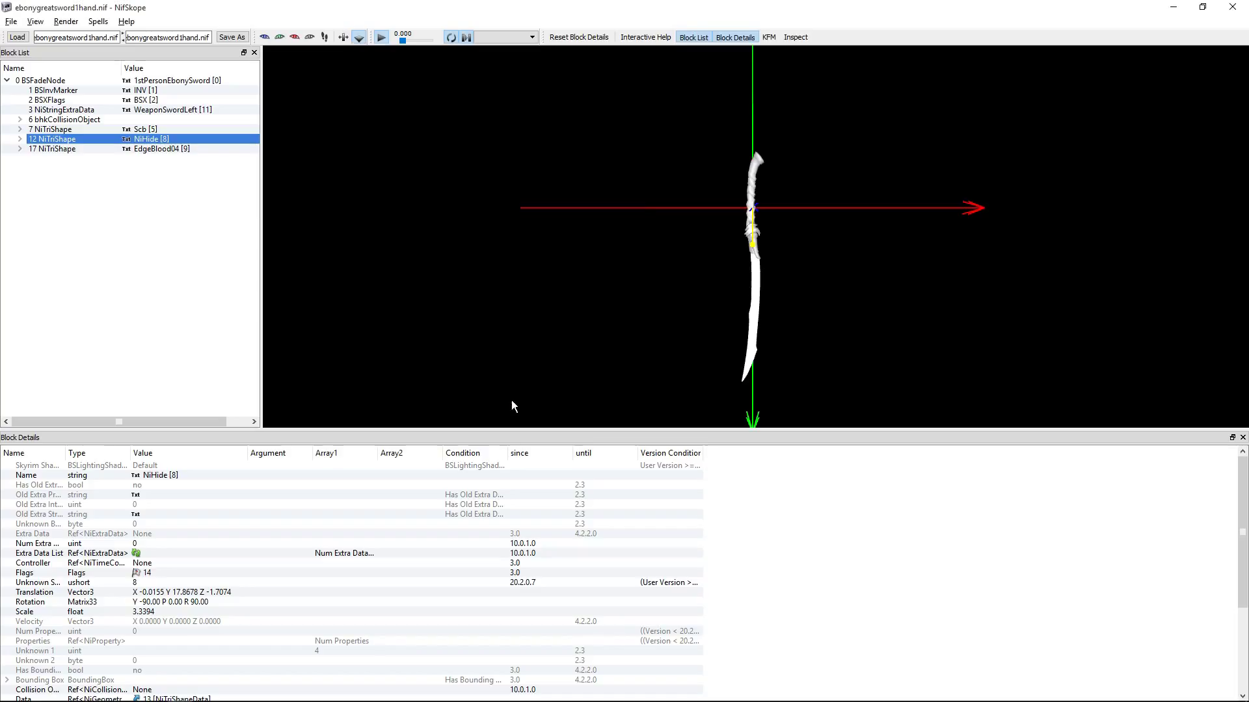
Save the model as ebonygreatsword1handLeft.nif in the same meshes folder.
left_click(230, 37)
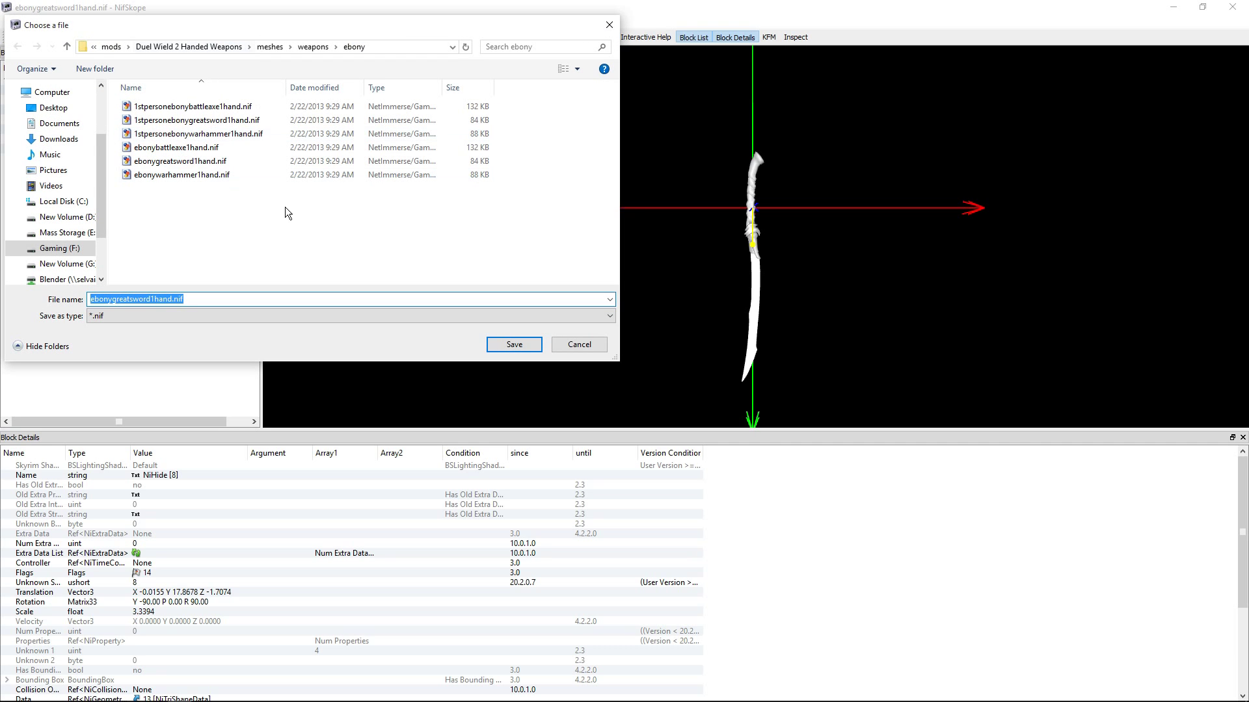
left_click(172, 299)
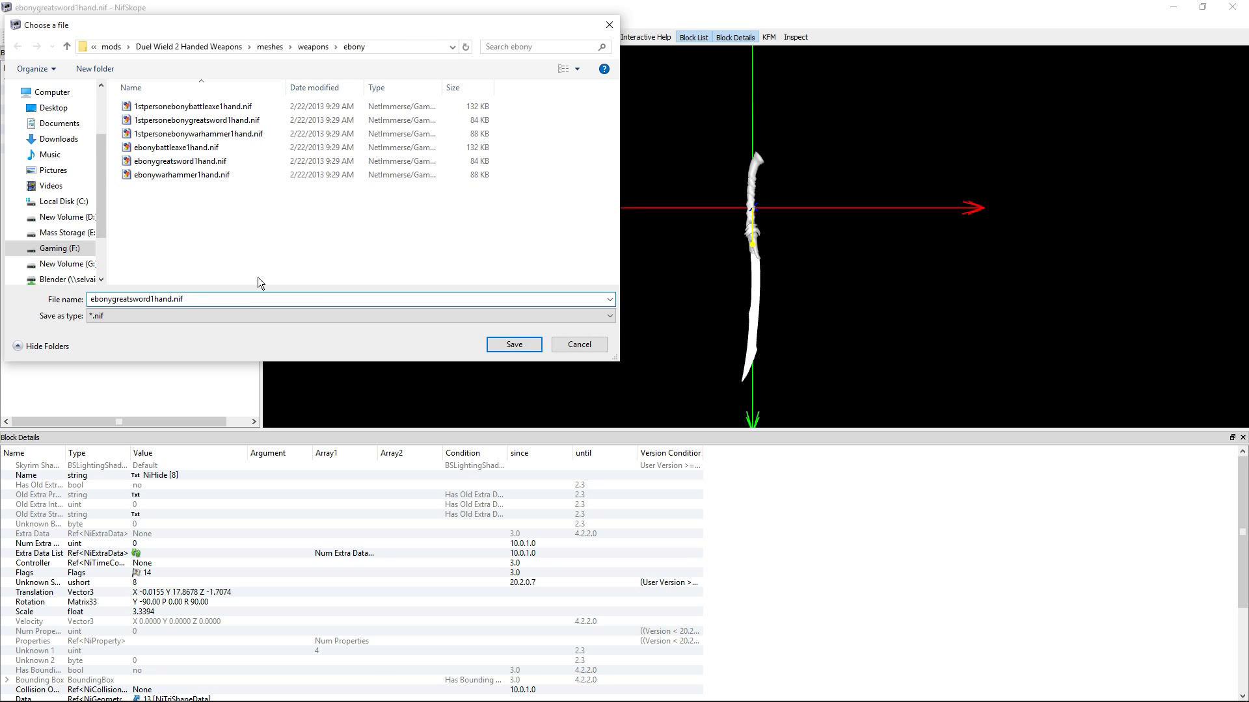
type("Left")
key("Return")
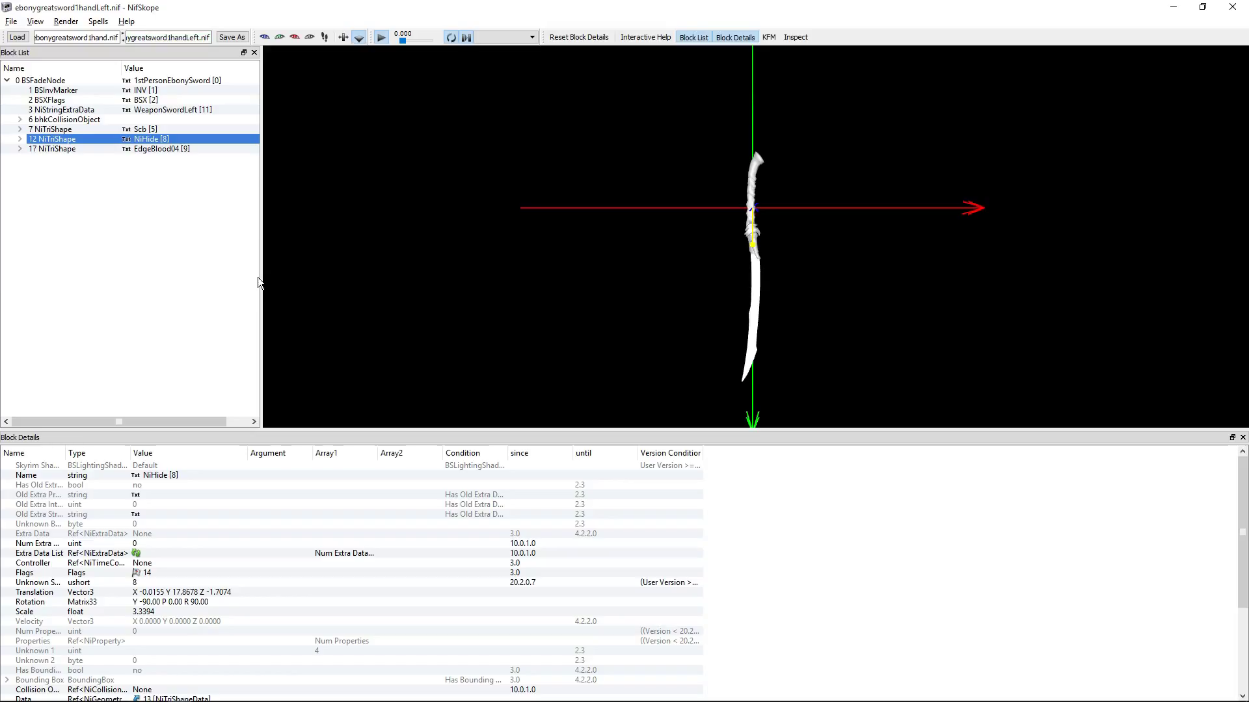